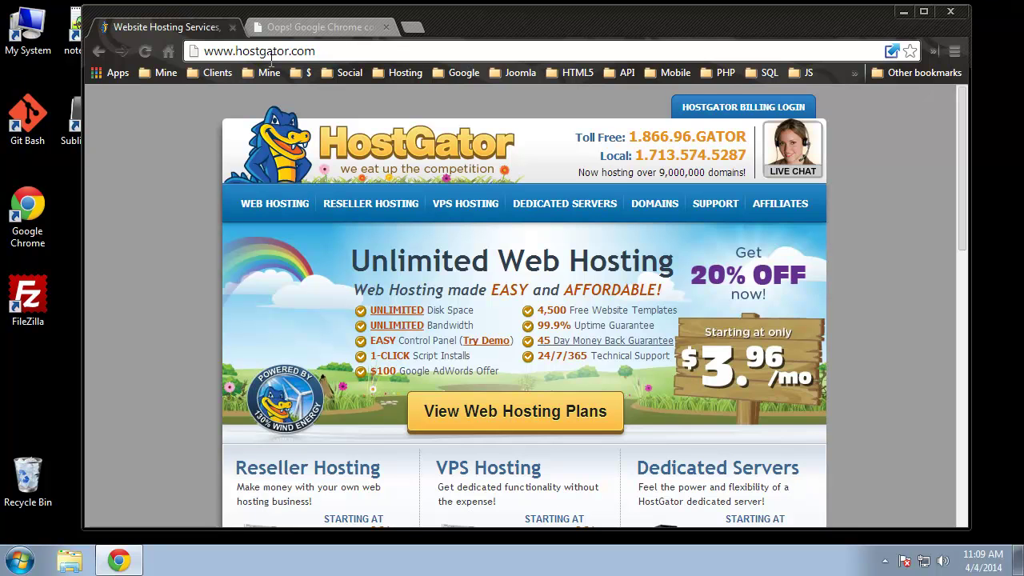
left_click(329, 52)
right_click(329, 52)
left_click(398, 126)
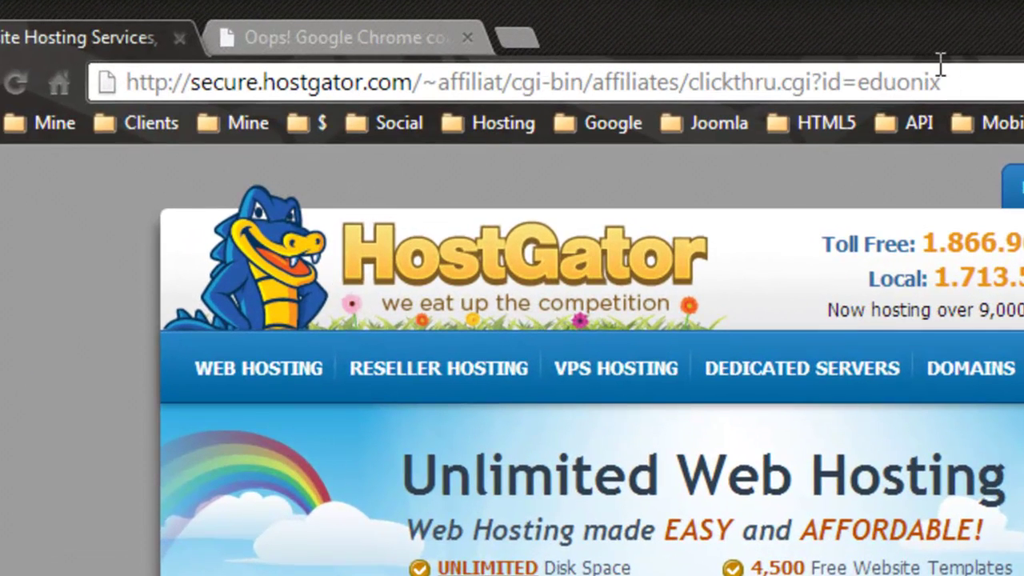
left_click(964, 78)
left_click(1000, 74)
key("Return")
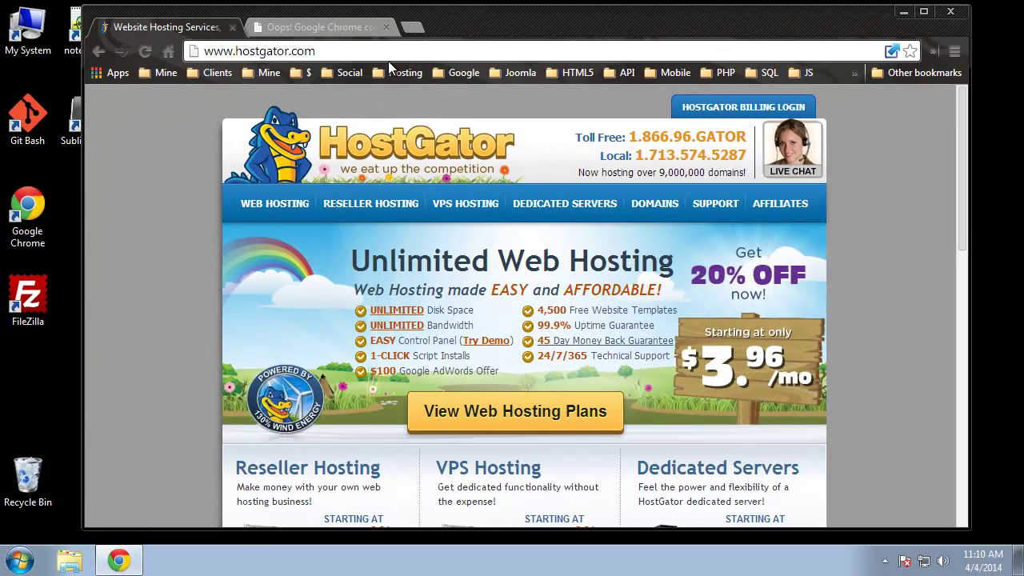
Step: Open HostGator's Domains page and close the second browser tab holding the failed page
left_click(645, 208)
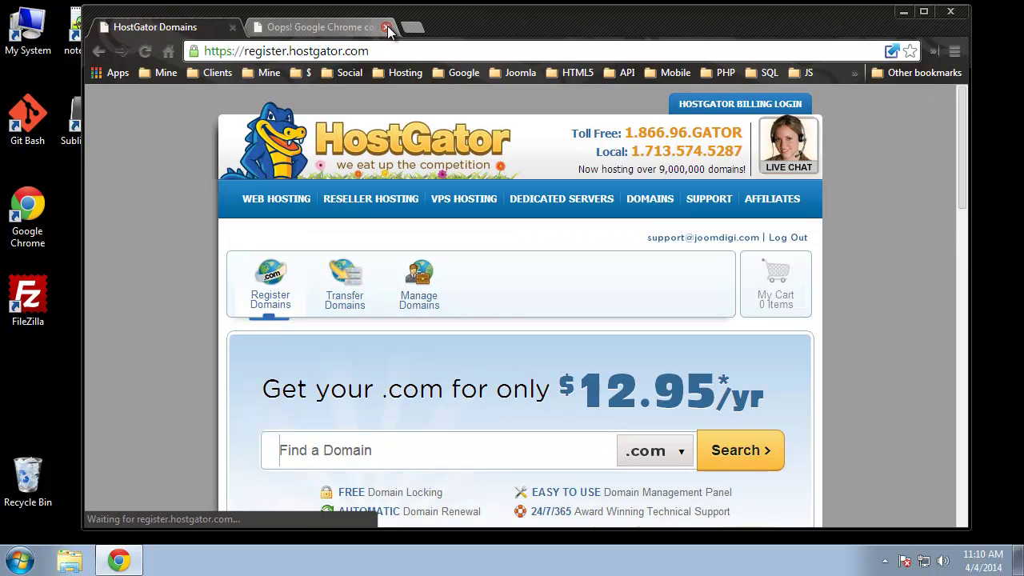
left_click(387, 28)
Step: Search for the domain name eduonix with the .info extension
scroll(132, 223, "down", 2)
left_click(408, 296)
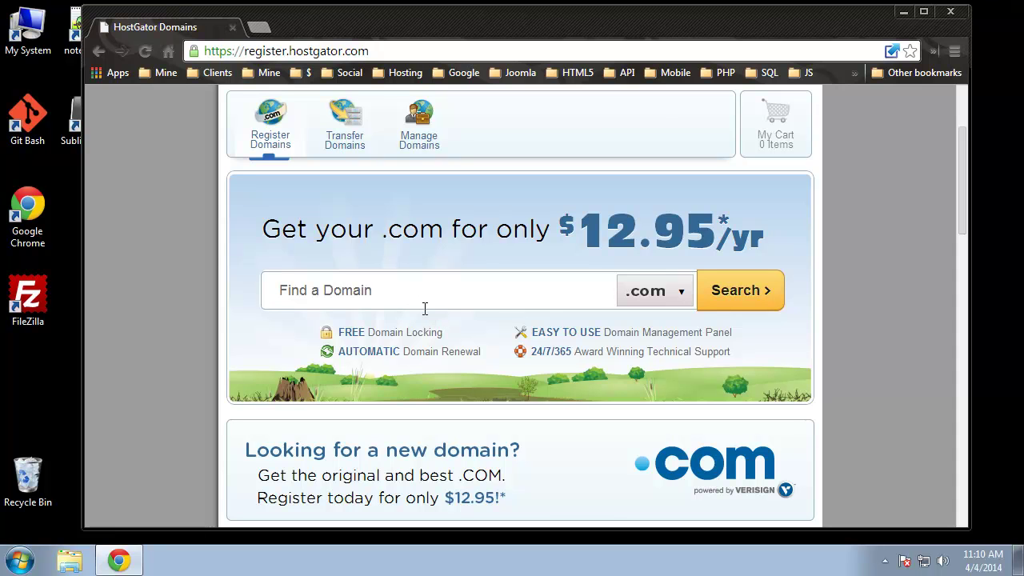
type("edu")
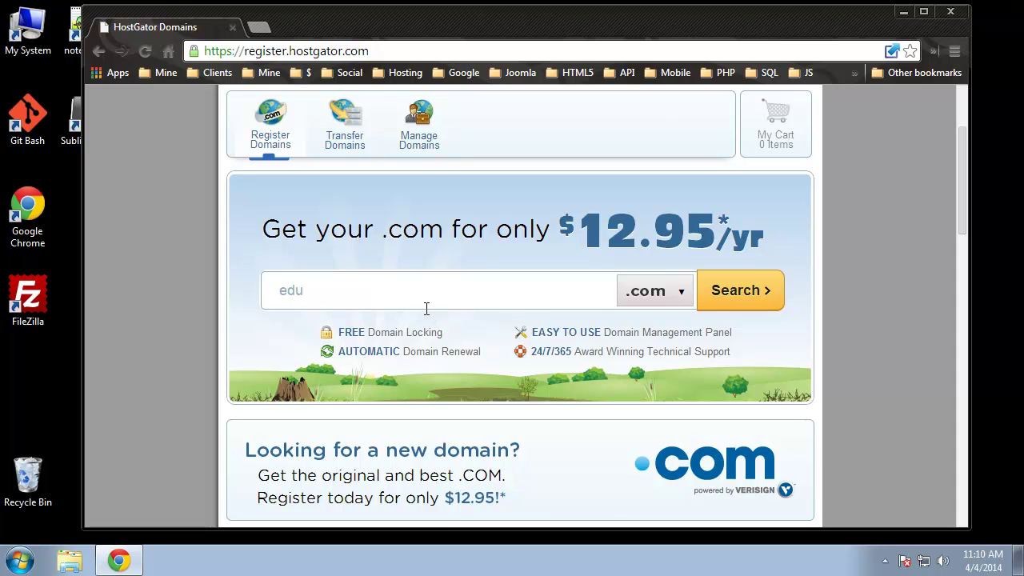
type("onix")
left_click(674, 291)
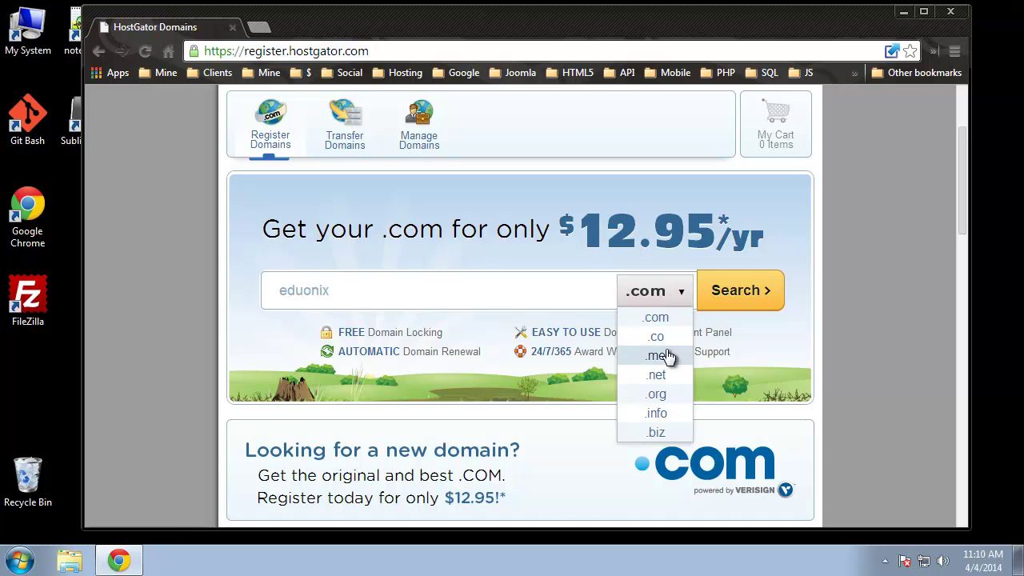
left_click(674, 416)
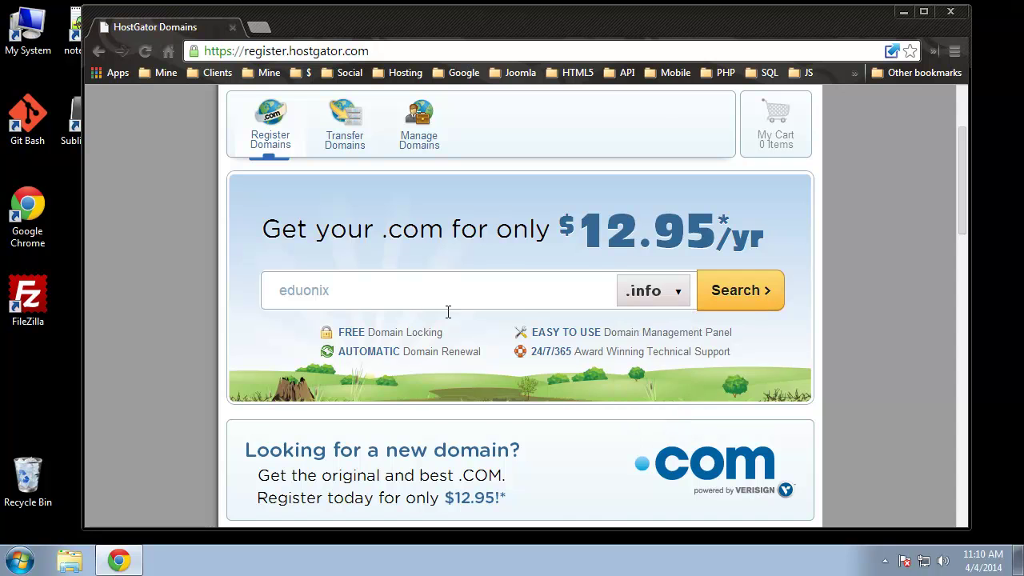
left_click(745, 301)
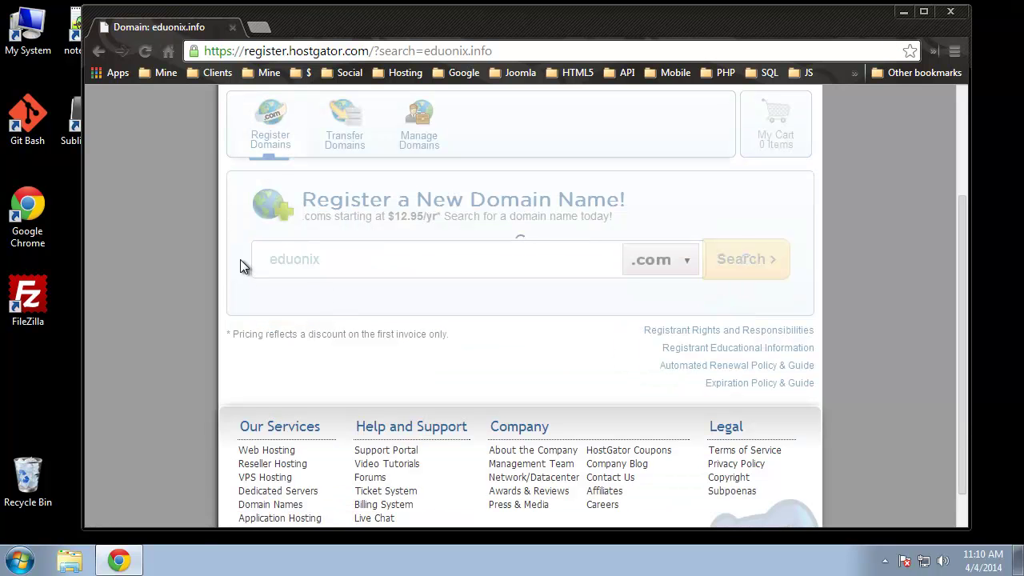
Step: Add the eduonix.info domain to the cart for one year and go to the checkout
scroll(190, 212, "down", 2)
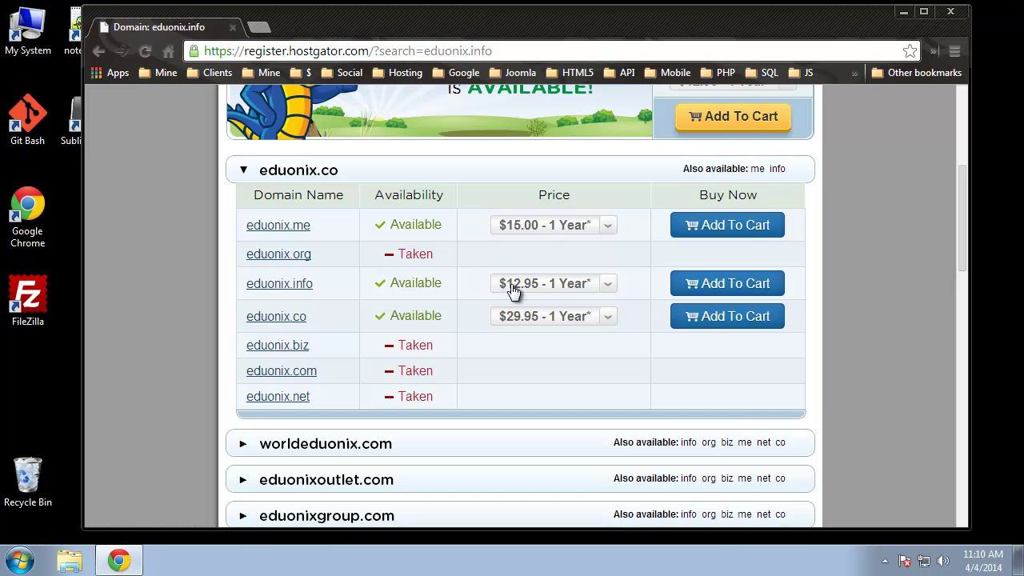
left_click(728, 292)
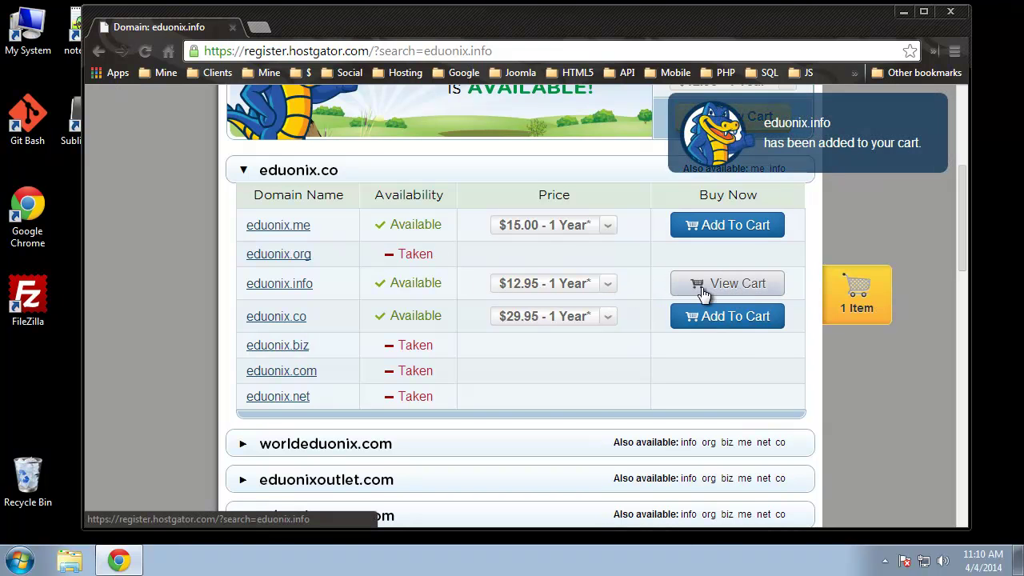
left_click(708, 290)
Step: Remove Domain Privacy Protection from the eduonix.info registration in the checkout cart
scroll(193, 150, "down", 4)
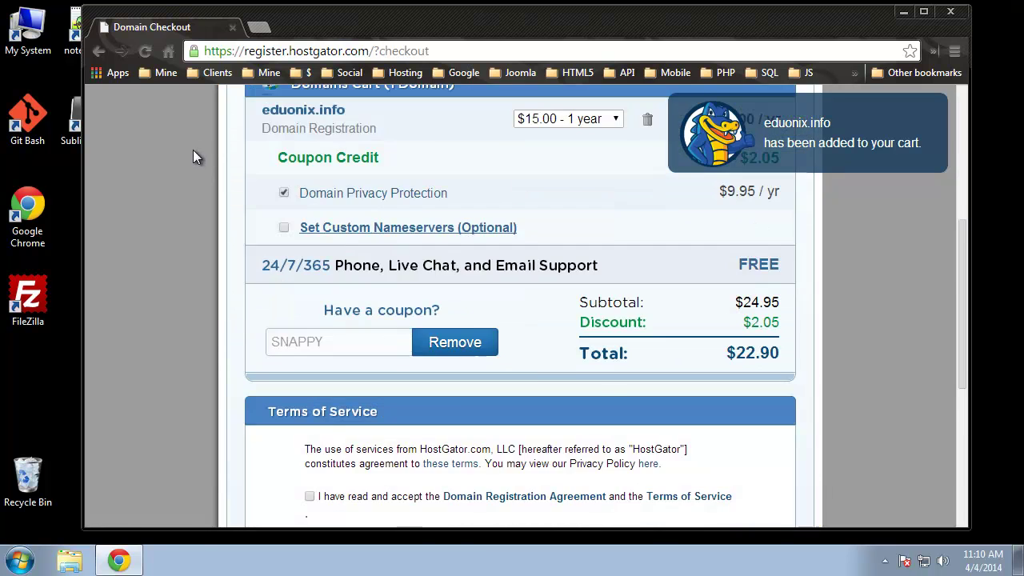
scroll(193, 149, "up", 2)
scroll(196, 159, "down", 1)
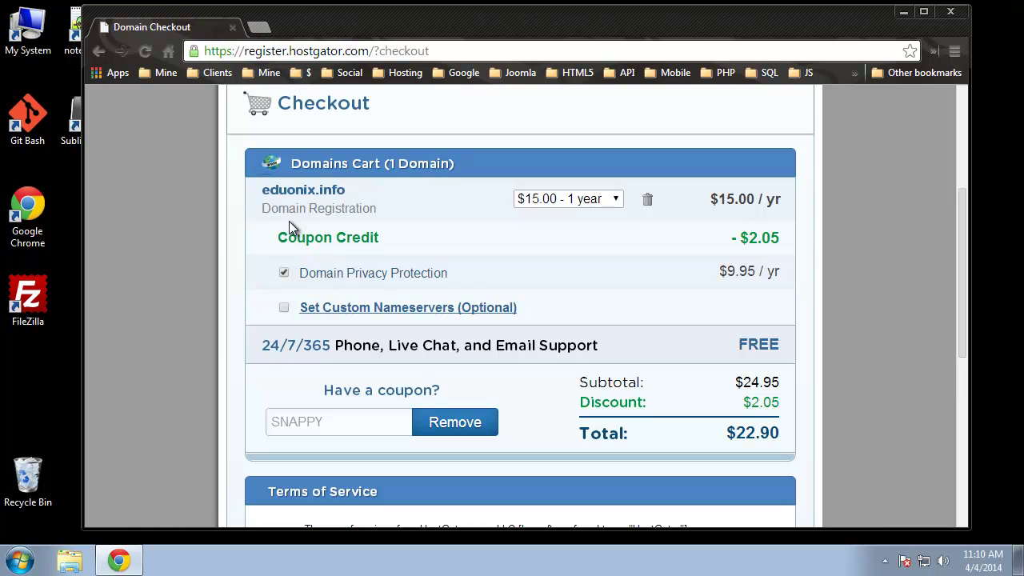
left_click_drag(453, 280, 304, 283)
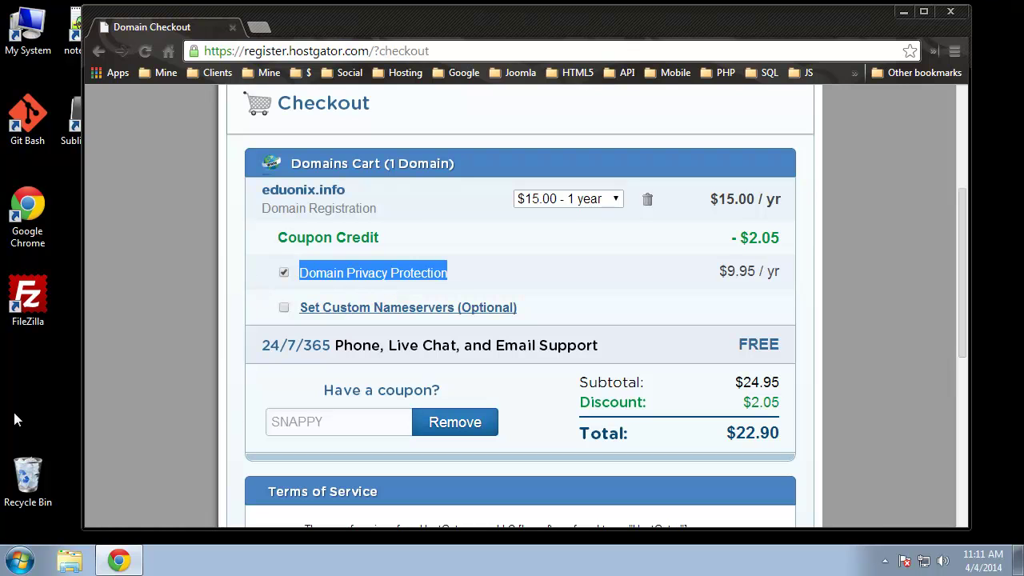
left_click(133, 311)
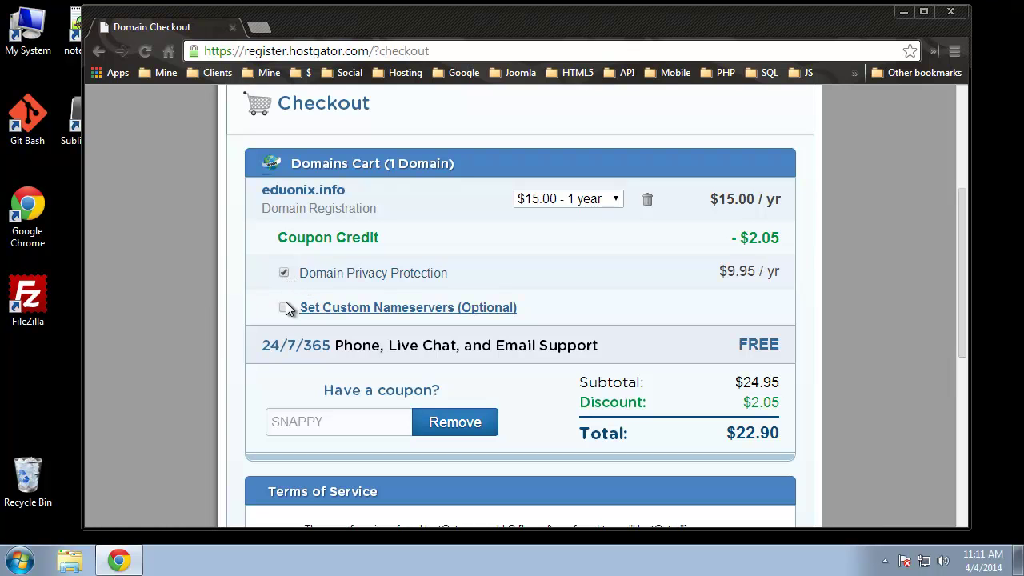
left_click(285, 274)
Step: Accept the Domain Registration Agreement and Terms of Service, and continue the order to the billing information
scroll(453, 343, "down", 1)
scroll(729, 388, "down", 2)
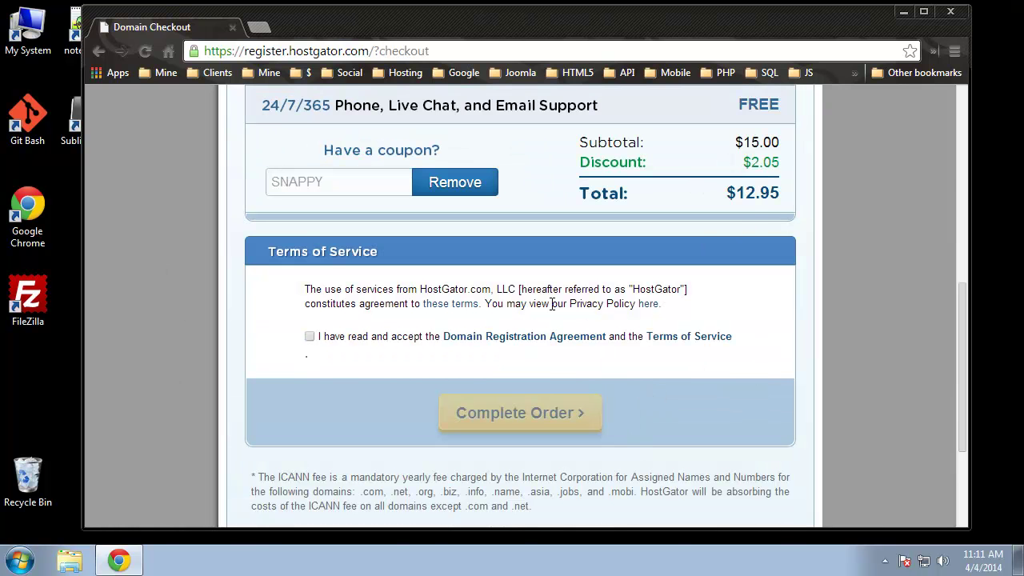
left_click(310, 337)
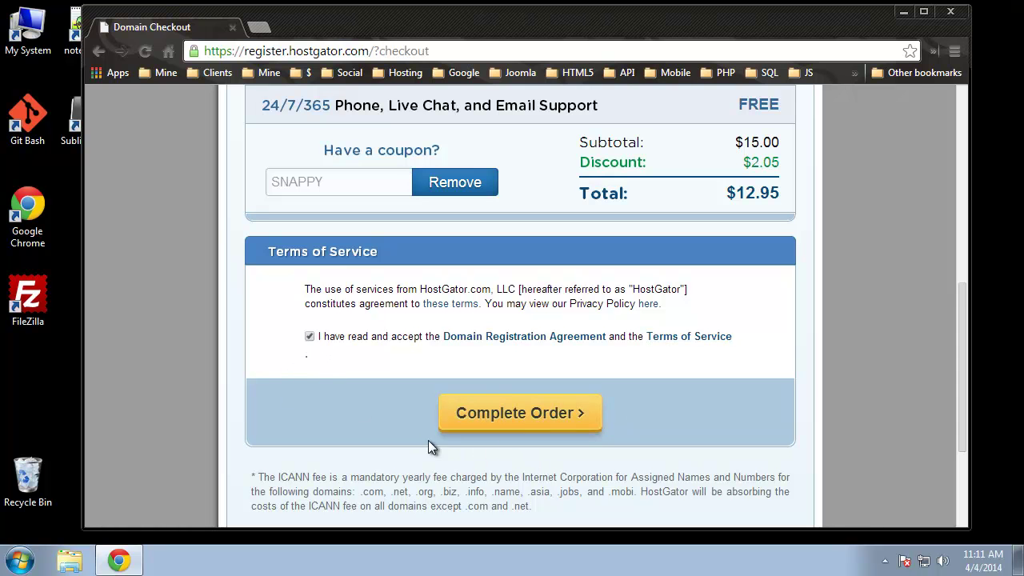
left_click(539, 414)
scroll(496, 325, "down", 7)
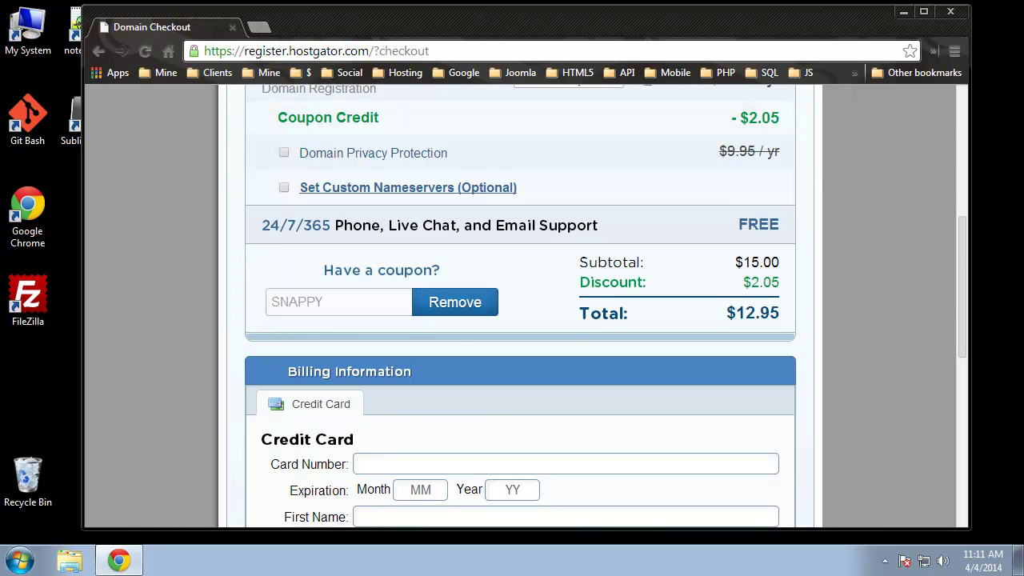
scroll(520, 306, "up", 3)
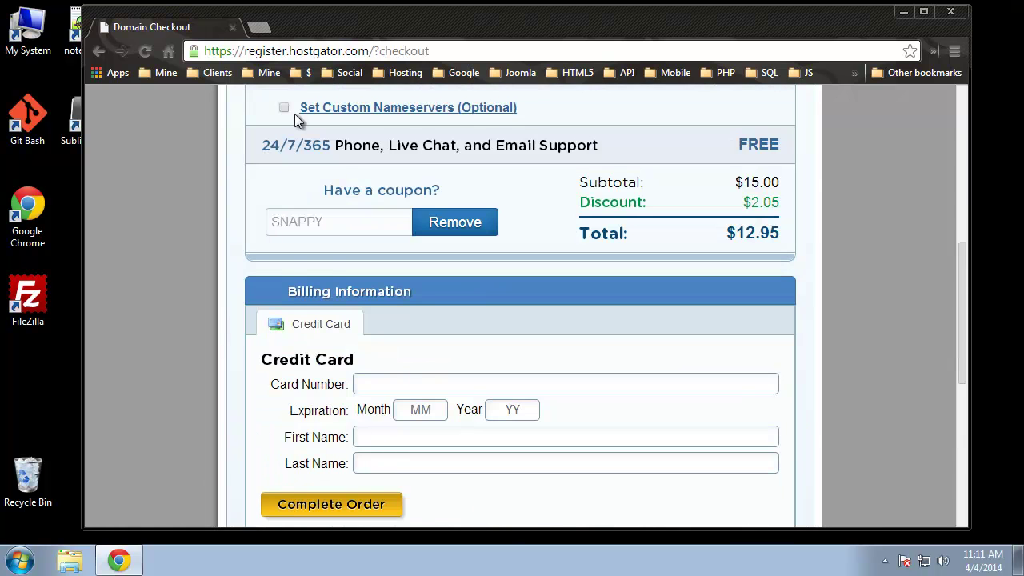
scroll(246, 324, "down", 2)
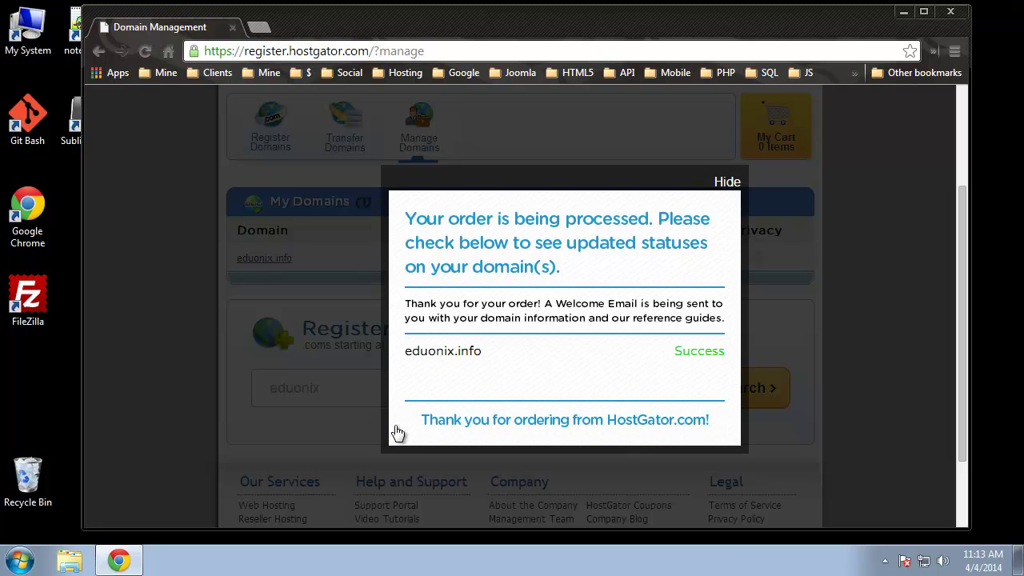
Step: Hide the order confirmation to return to the list of owned domains
left_click(725, 182)
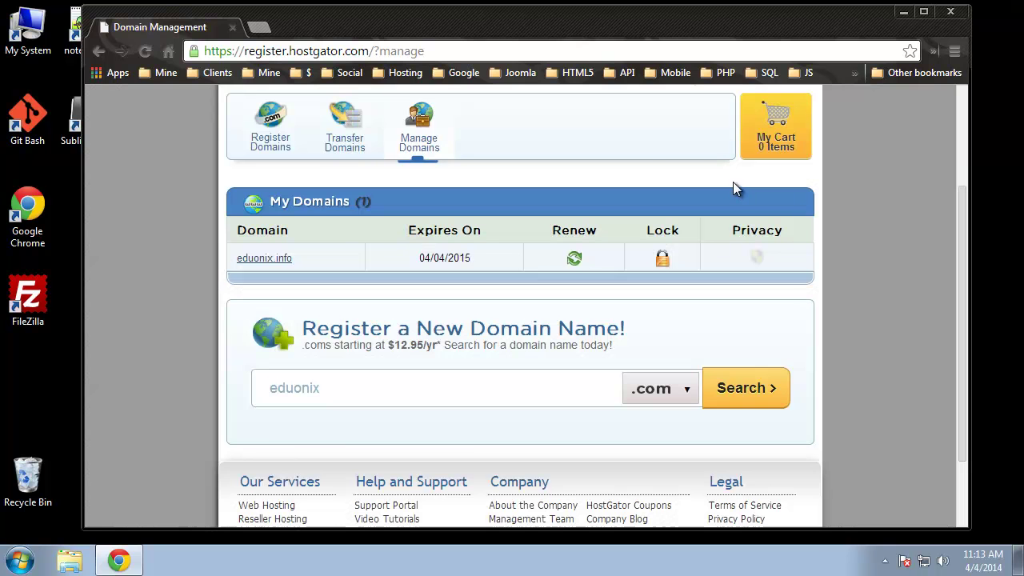
scroll(141, 149, "up", 2)
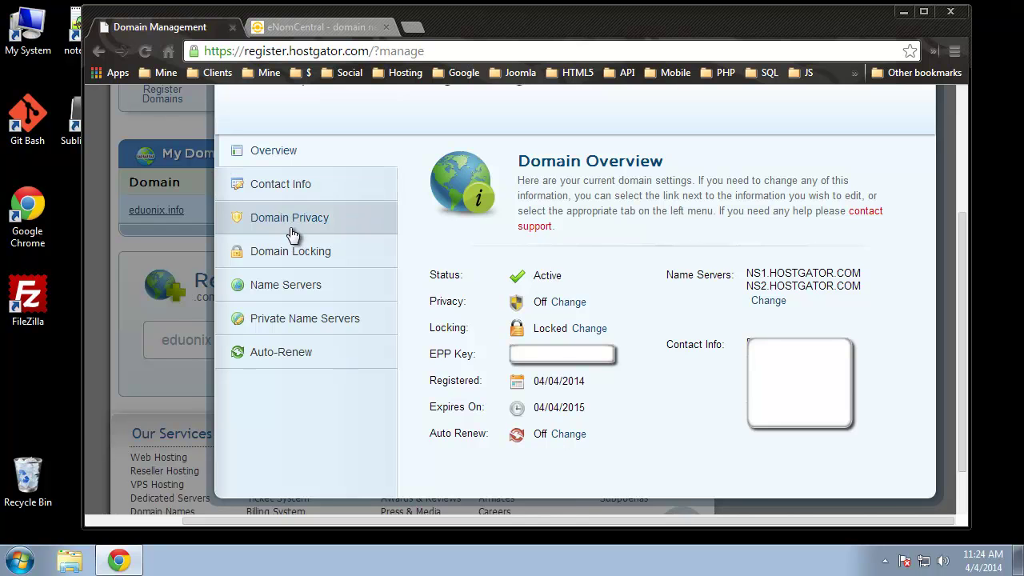
Step: Review the overview and the assigned name servers in the settings of eduonix.info
left_click(334, 159)
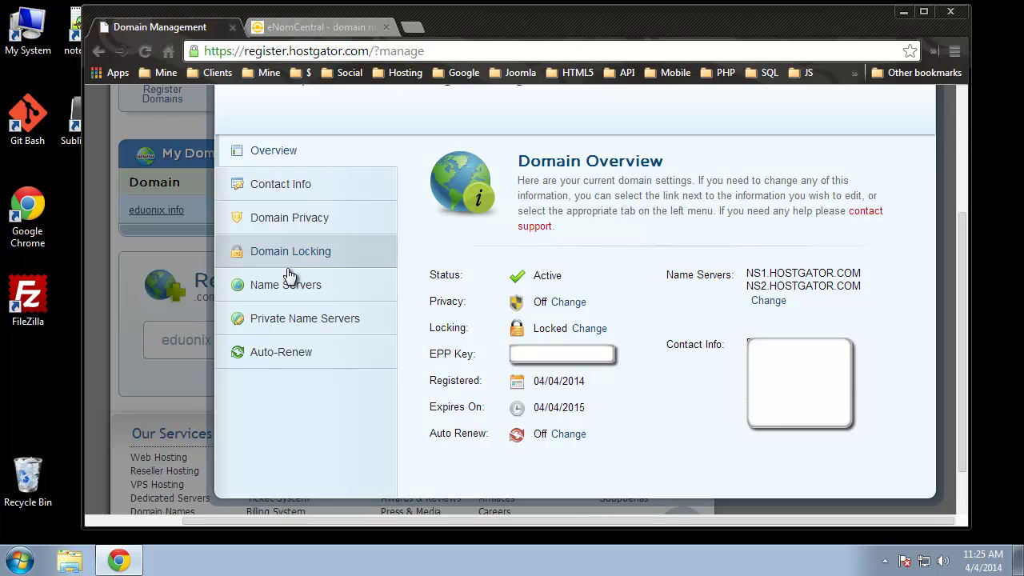
left_click(316, 293)
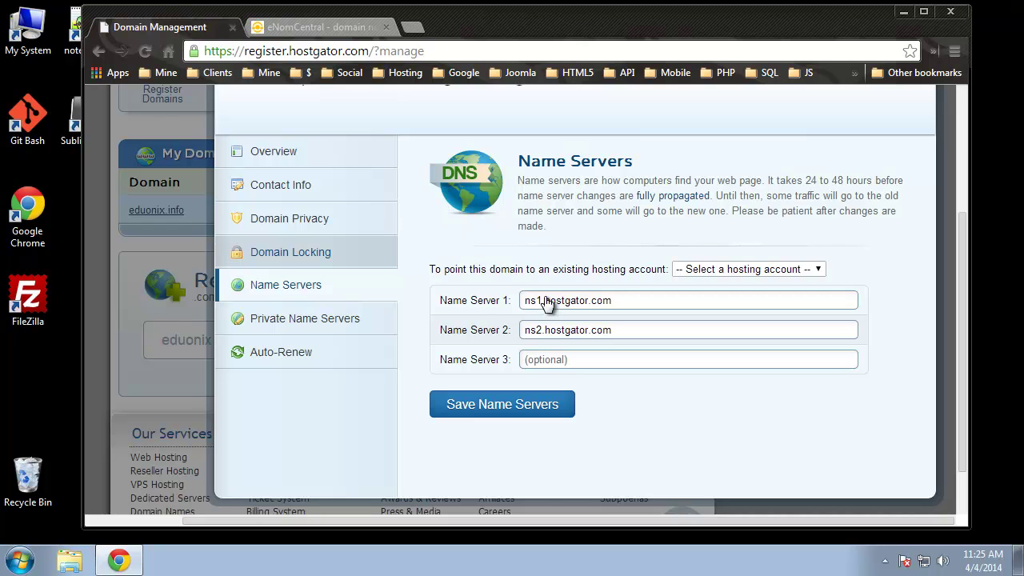
left_click_drag(628, 299, 469, 289)
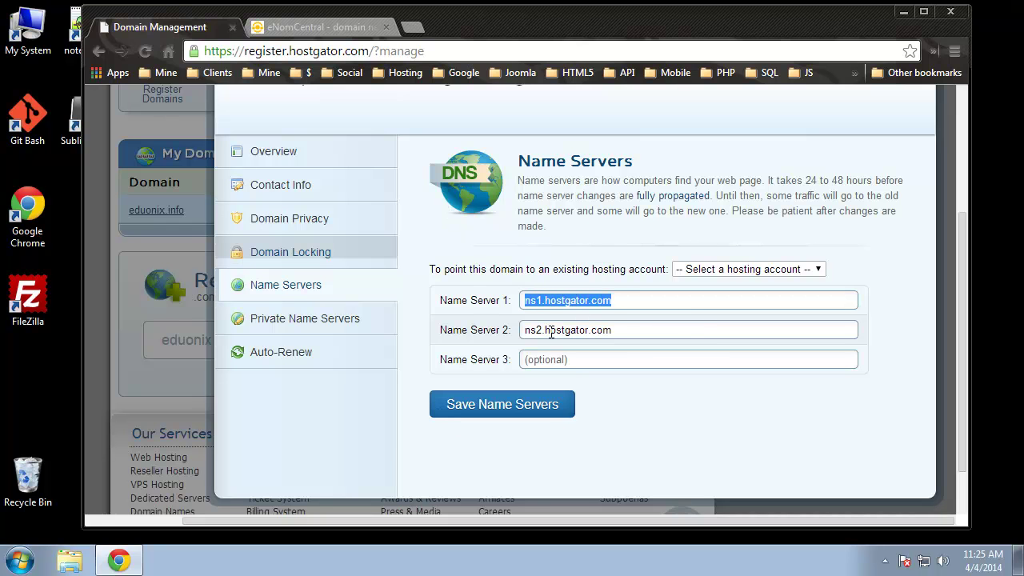
left_click(324, 445)
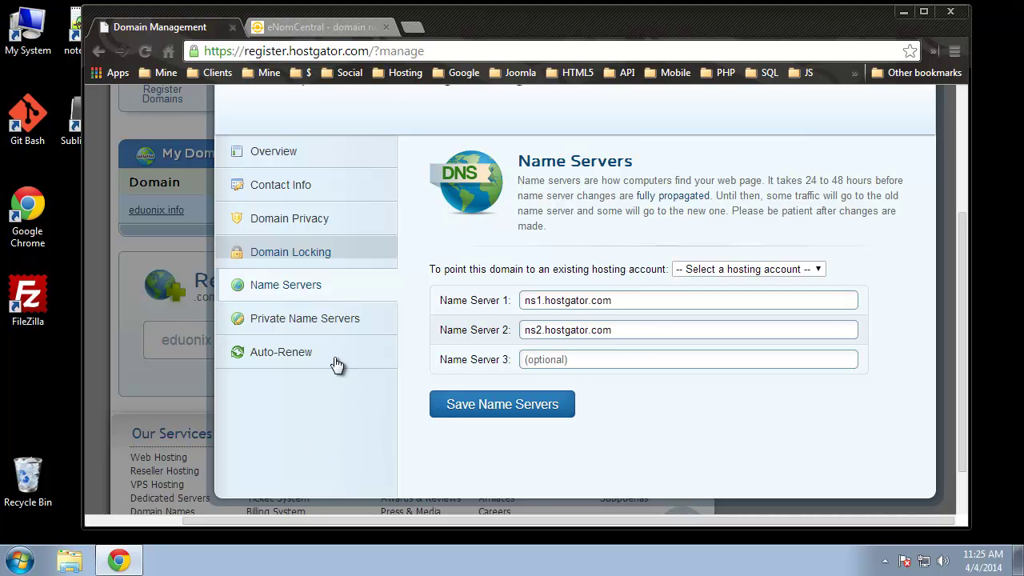
Step: Look at the Private Name Servers options for eduonix.info, and close the domain's settings window
left_click(280, 324)
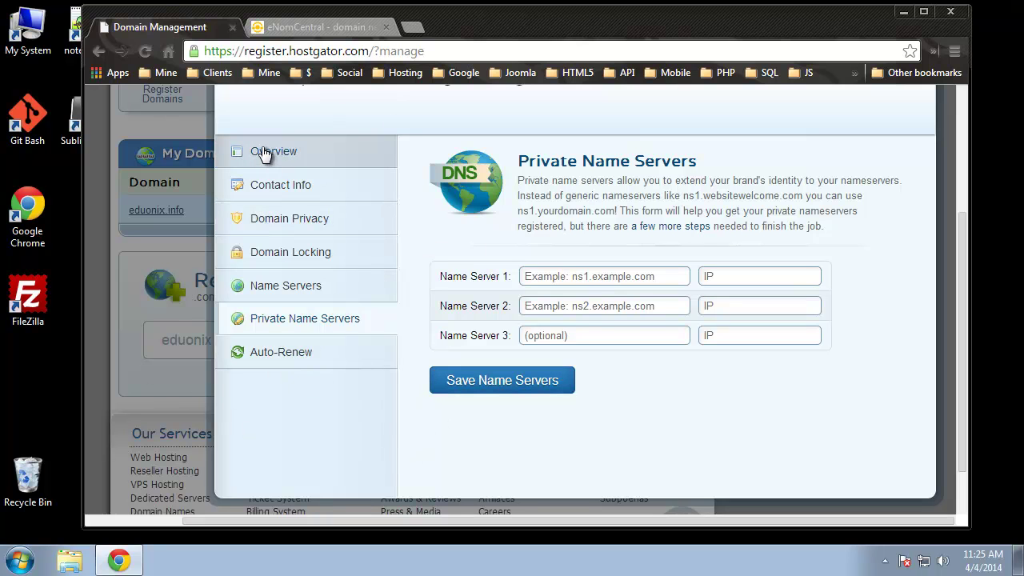
scroll(366, 260, "up", 3)
scroll(841, 266, "down", 1)
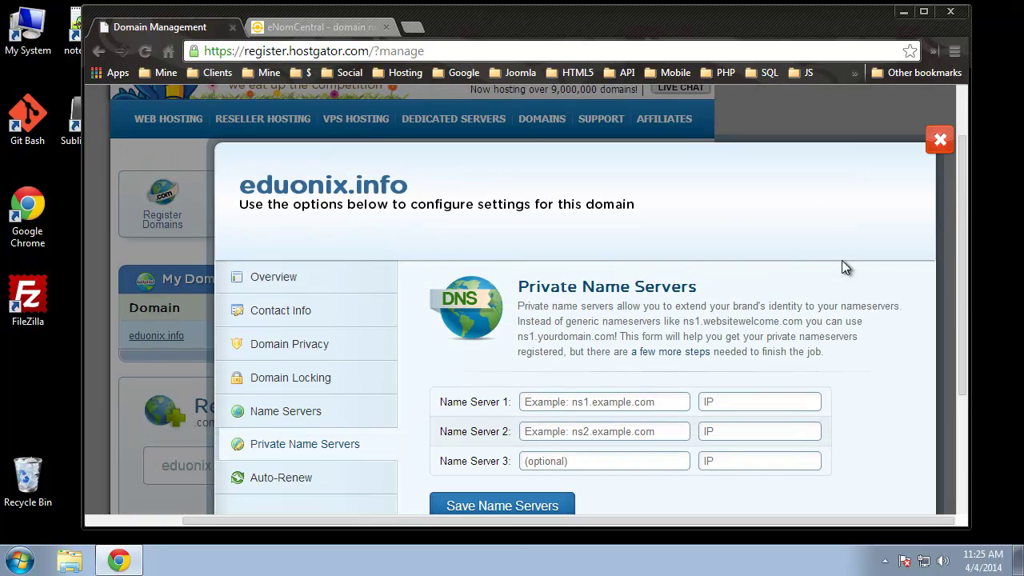
left_click(941, 141)
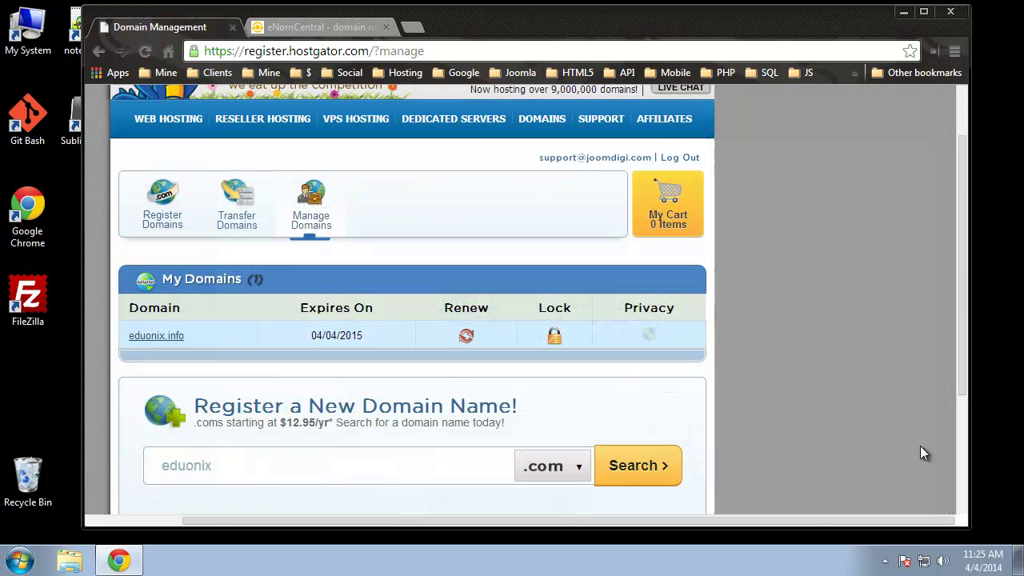
scroll(576, 370, "down", 1)
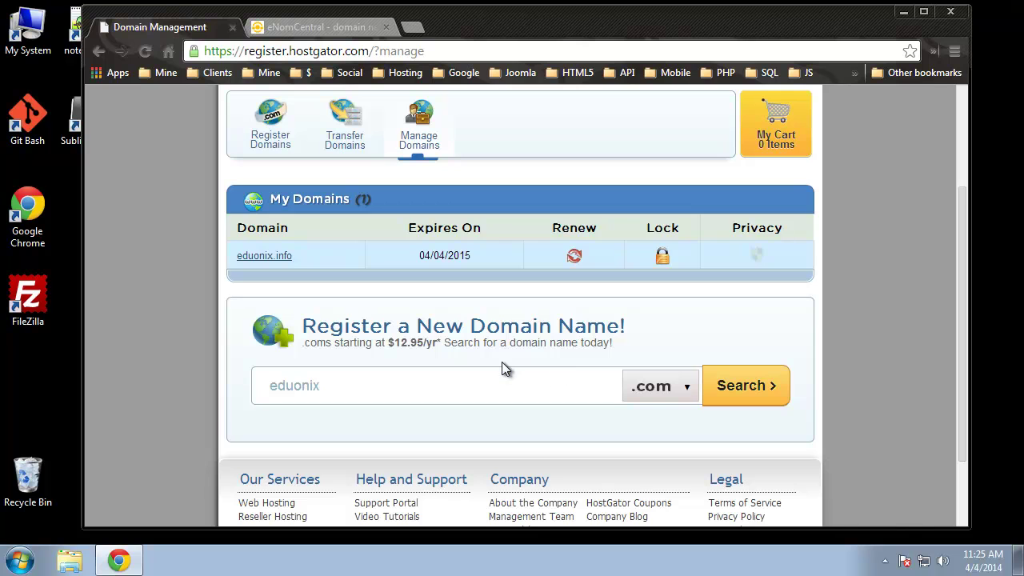